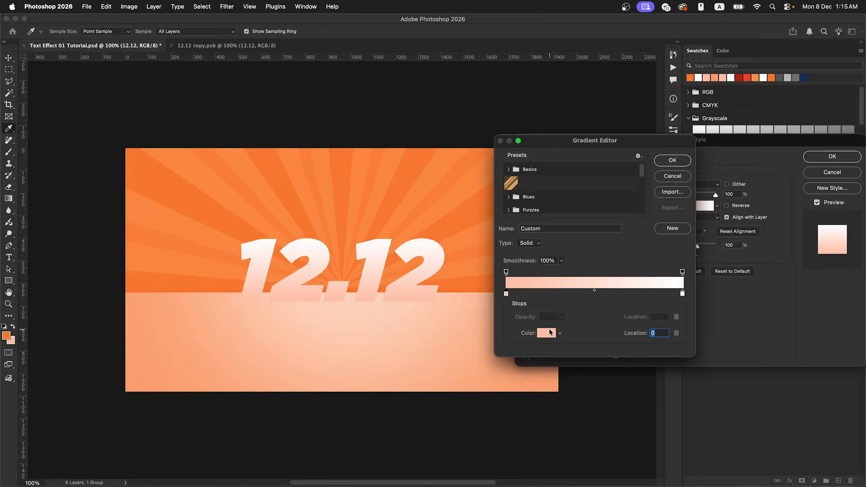
# Accept the gradient overlay's peach-to-white gradient and add a thin white Inner Glow to the 12.12 layer in Color Dodge mode
pyautogui.press('Return')
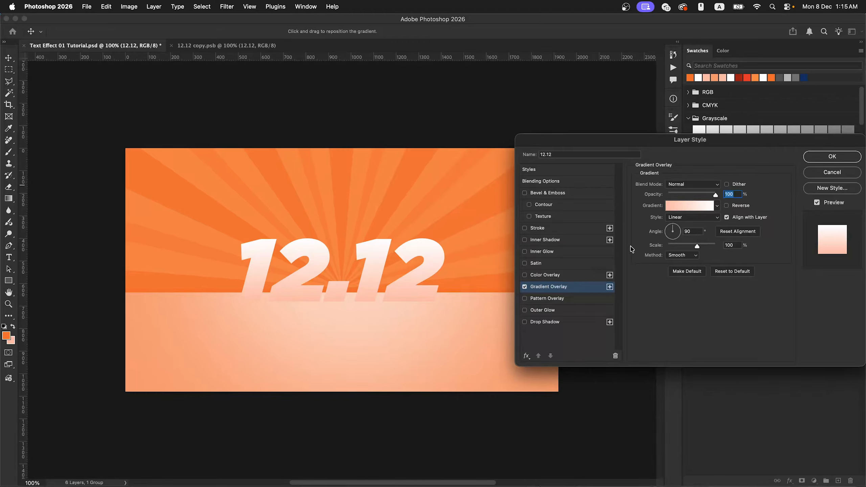
pyautogui.click(535, 253)
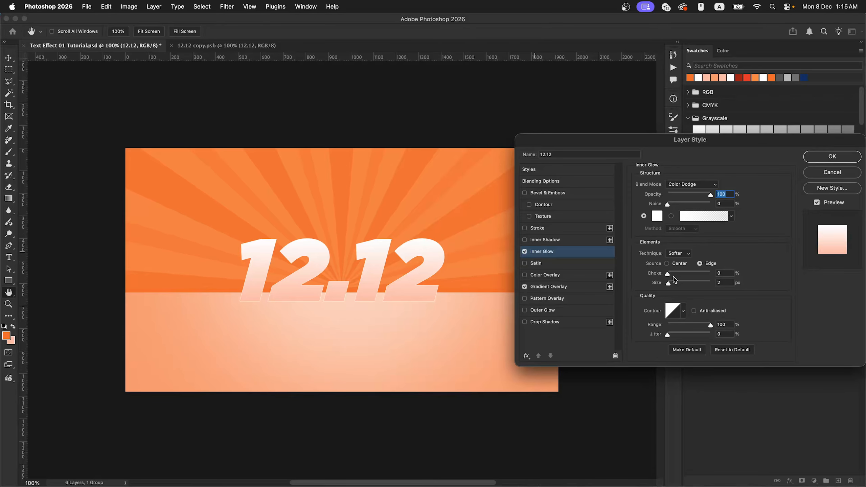
pyautogui.doubleClick(724, 283)
pyautogui.write('8')
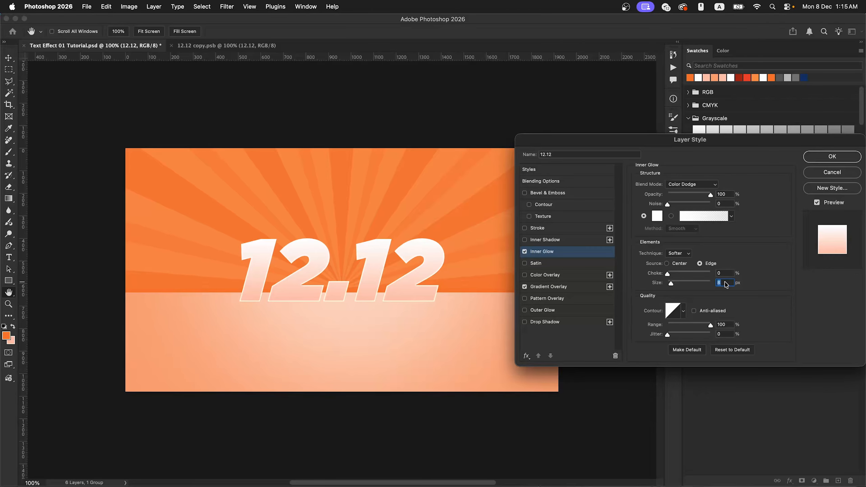
pyautogui.press('Down')
pyautogui.press('Down')
pyautogui.press('Down')
pyautogui.click(816, 160)
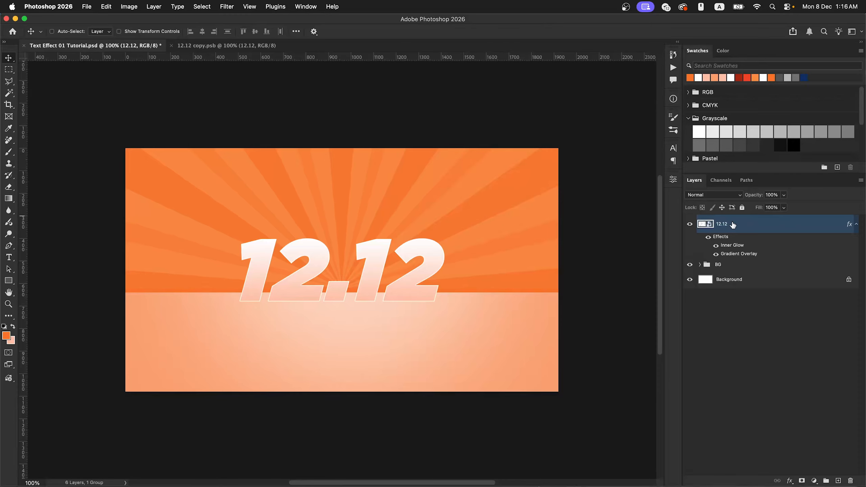
# Duplicate the 12.12 layer directly beneath the original and clear the copy's layer style
pyautogui.moveTo(733, 225); pyautogui.dragTo(732, 268)
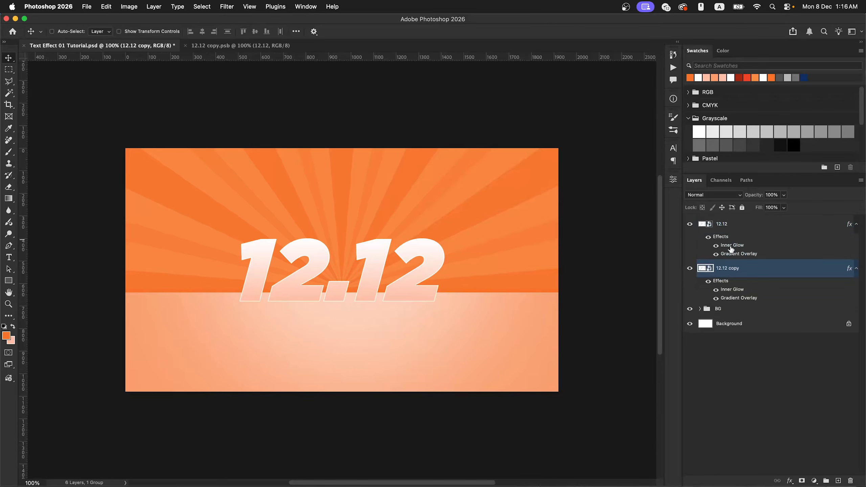
pyautogui.rightClick(742, 271)
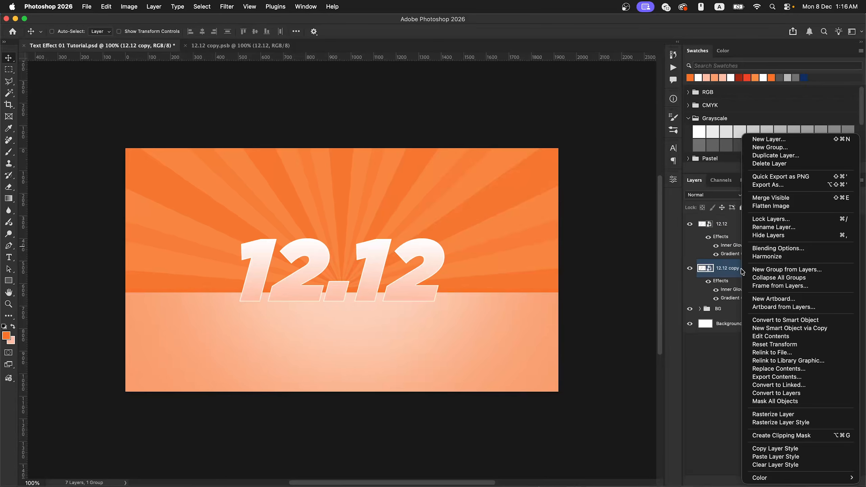
pyautogui.click(763, 465)
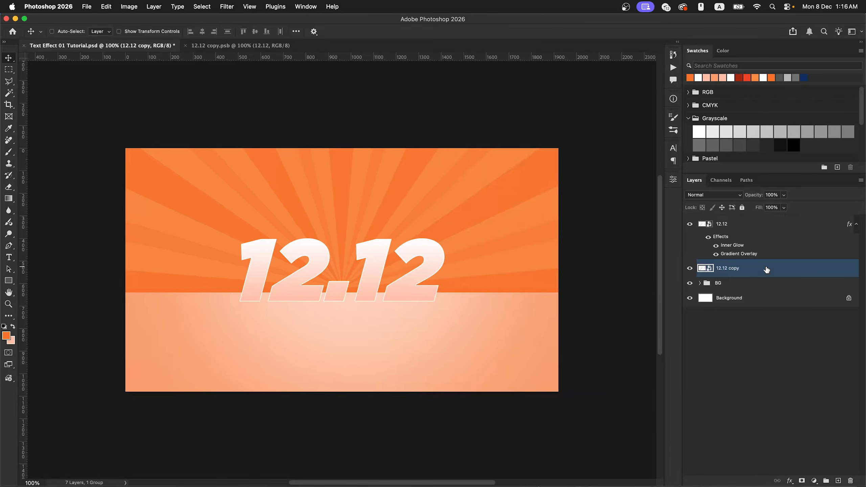
# Add an outside Stroke to the 12.12 copy layer with size 27 px and color fa8c41
pyautogui.doubleClick(770, 270)
pyautogui.click(545, 230)
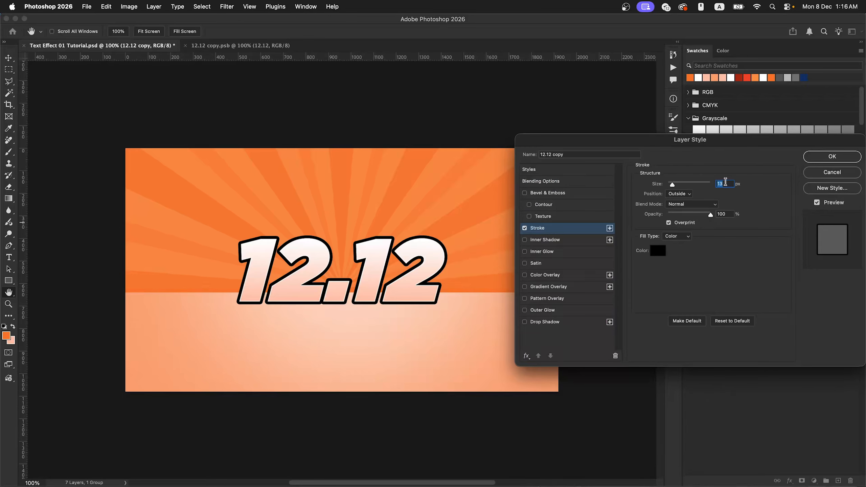
pyautogui.scroll(12, 726, 182)
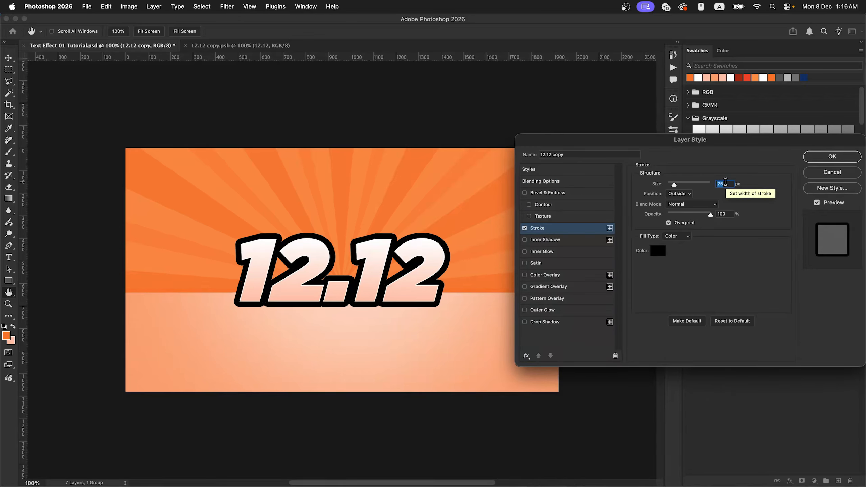
pyautogui.scroll(2, 725, 182)
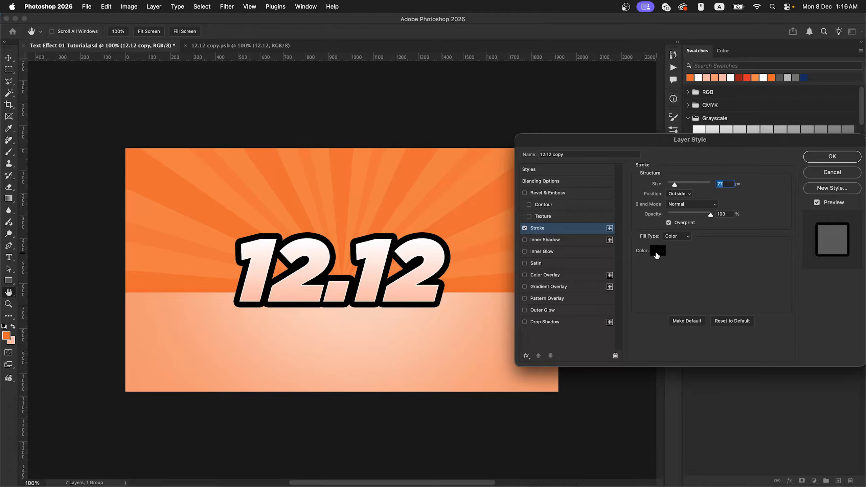
pyautogui.click(655, 253)
pyautogui.write('fa8c41')
pyautogui.moveTo(590, 220); pyautogui.dragTo(583, 191)
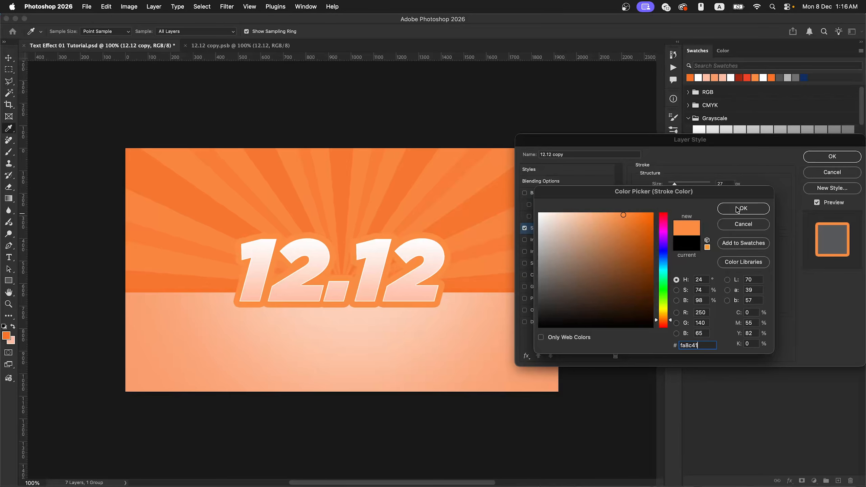
pyautogui.click(726, 211)
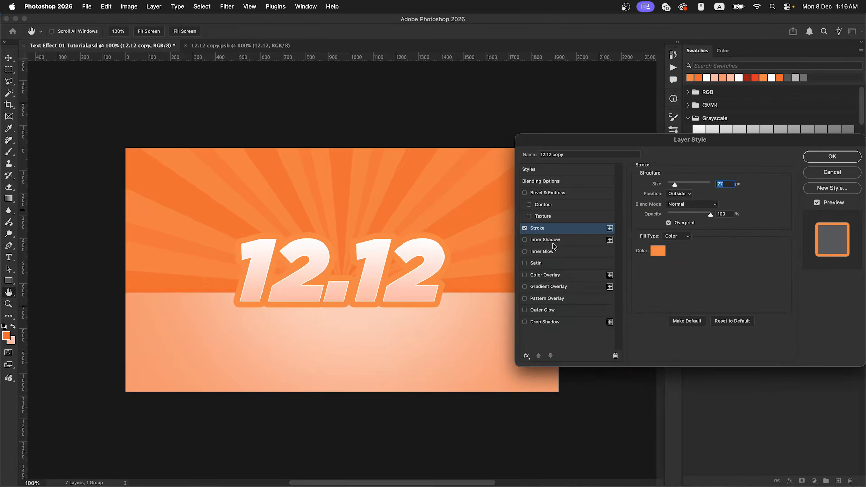
# Add a second Stroke beneath the first on the 12.12 copy layer, with size 29 px and white color ffffff
pyautogui.click(610, 228)
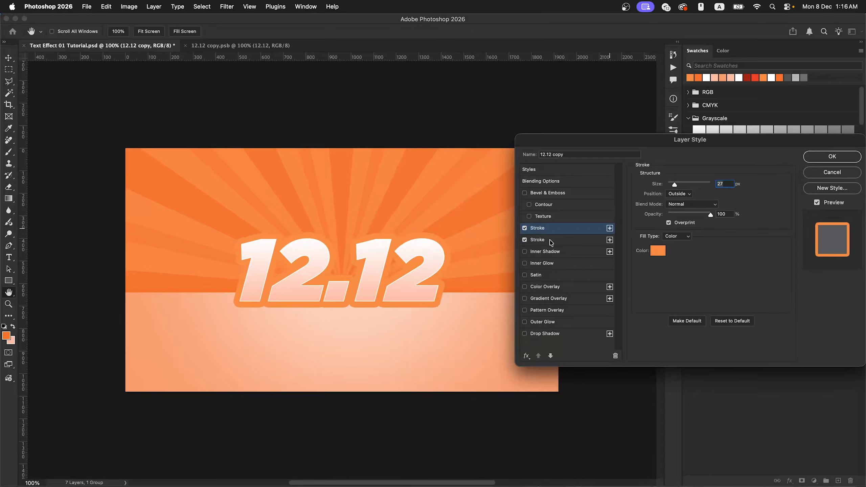
pyautogui.click(551, 240)
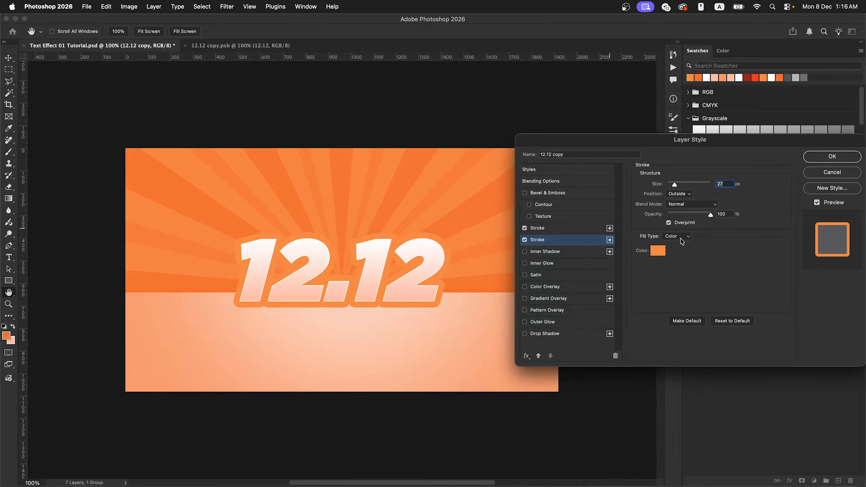
pyautogui.click(726, 184)
pyautogui.press('Up')
pyautogui.press('Up')
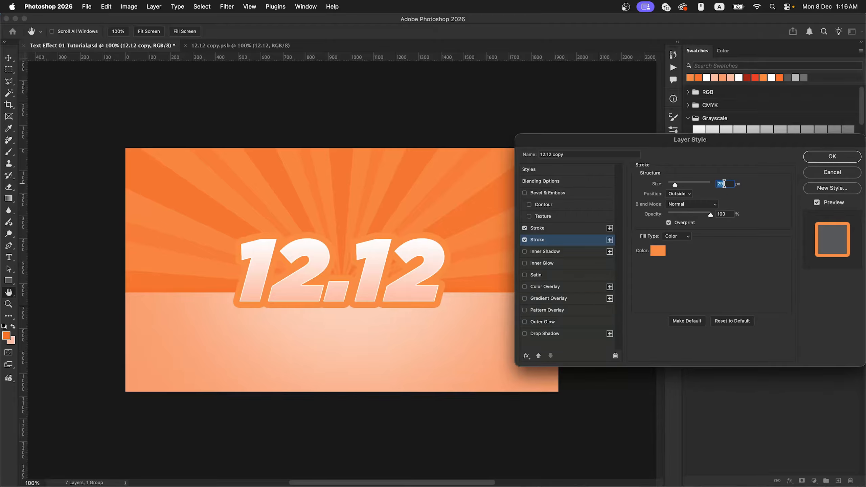
pyautogui.click(658, 250)
pyautogui.click(539, 213)
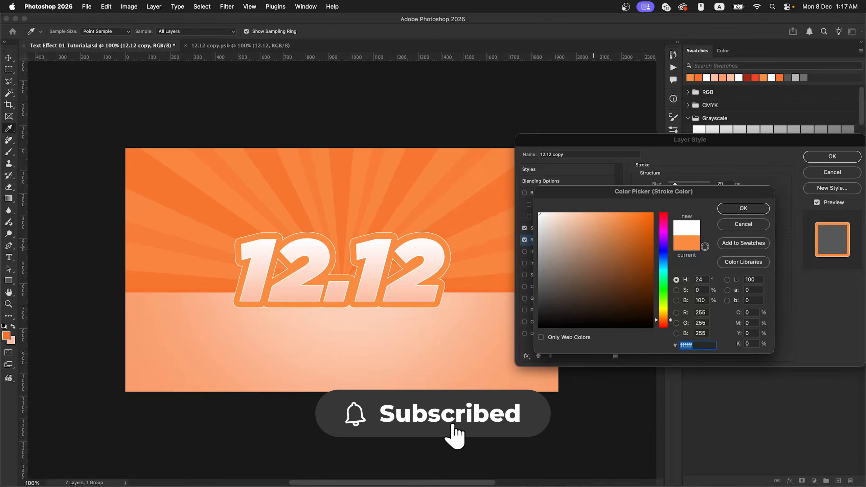
pyautogui.click(740, 210)
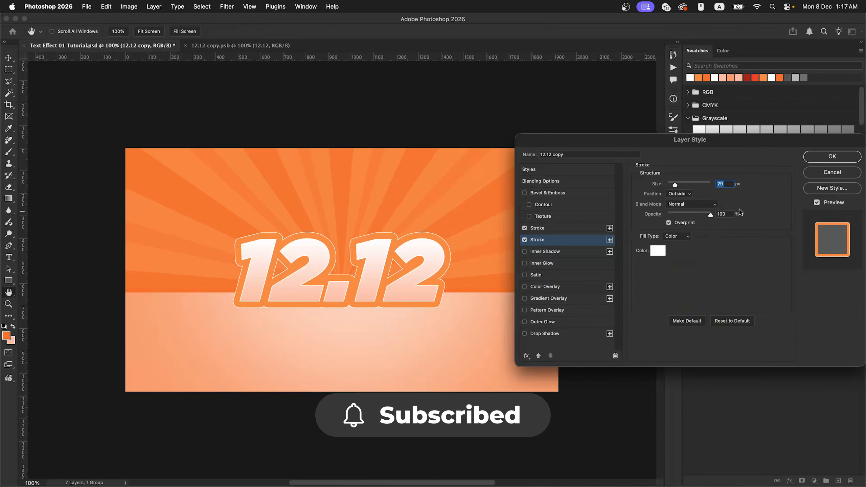
pyautogui.click(817, 158)
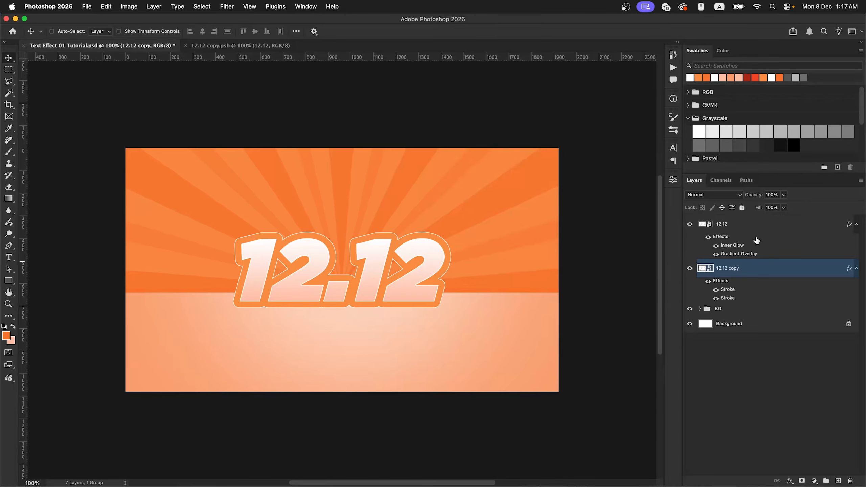
# Add a Drop Shadow to the 12.12 layer in red f34125 with a distance of 10 px
pyautogui.click(753, 228)
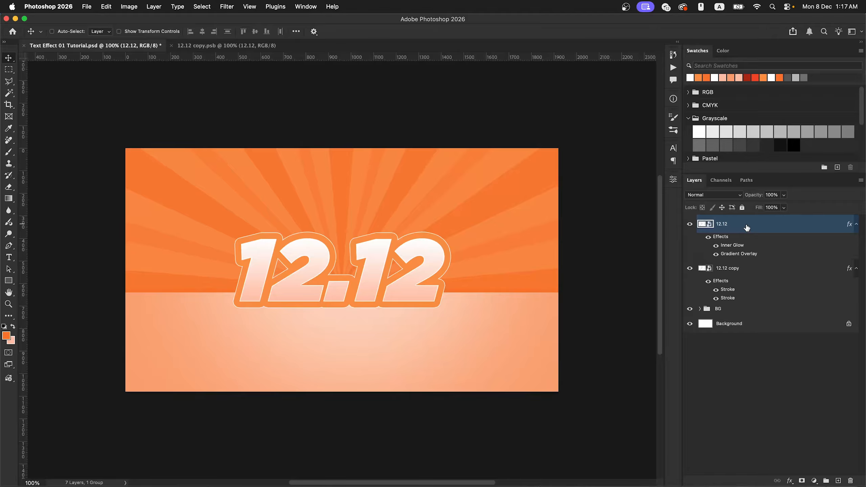
pyautogui.doubleClick(746, 227)
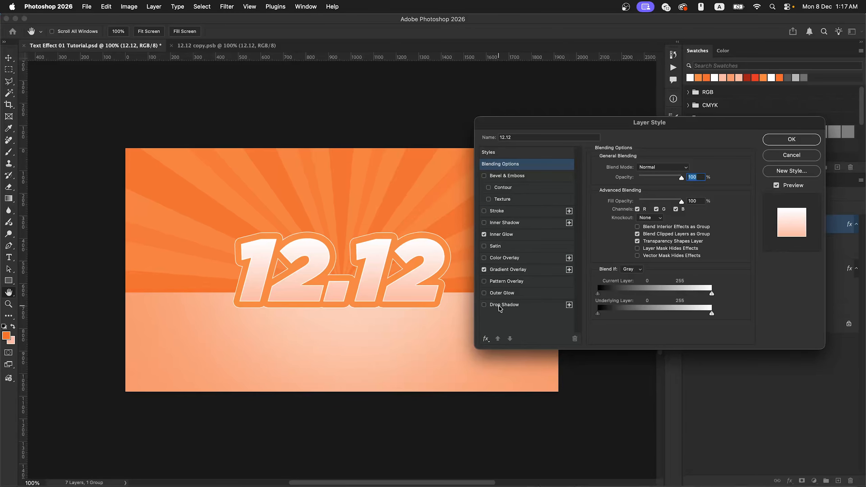
pyautogui.click(502, 305)
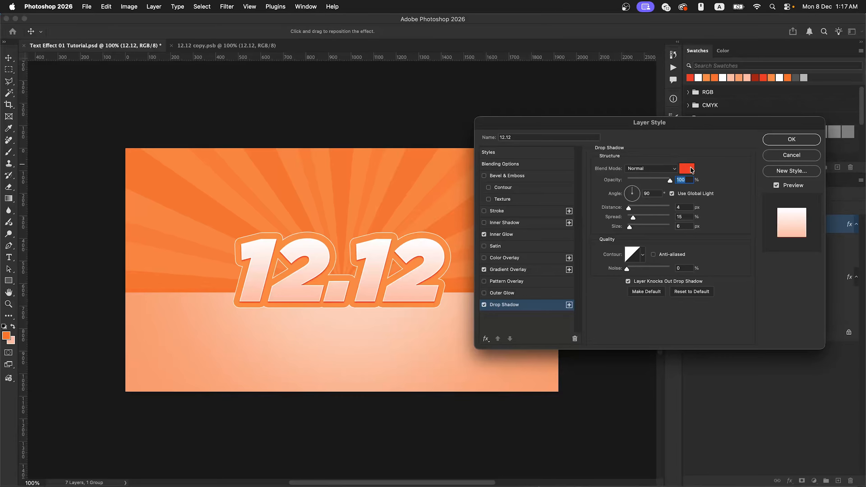
pyautogui.click(692, 170)
pyautogui.moveTo(634, 192); pyautogui.dragTo(614, 165)
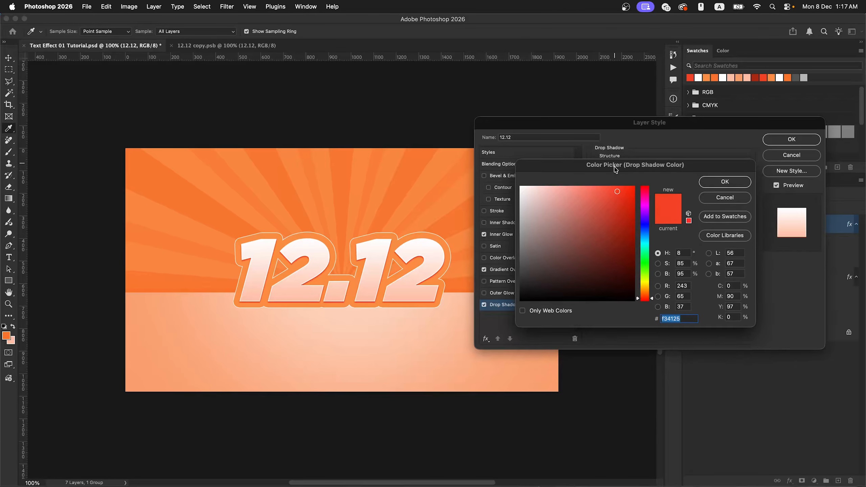
pyautogui.click(719, 183)
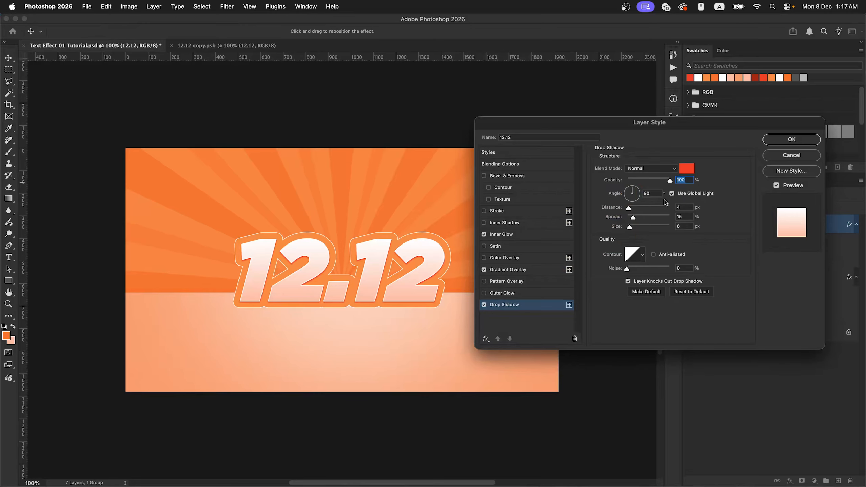
pyautogui.doubleClick(683, 206)
pyautogui.write('10')
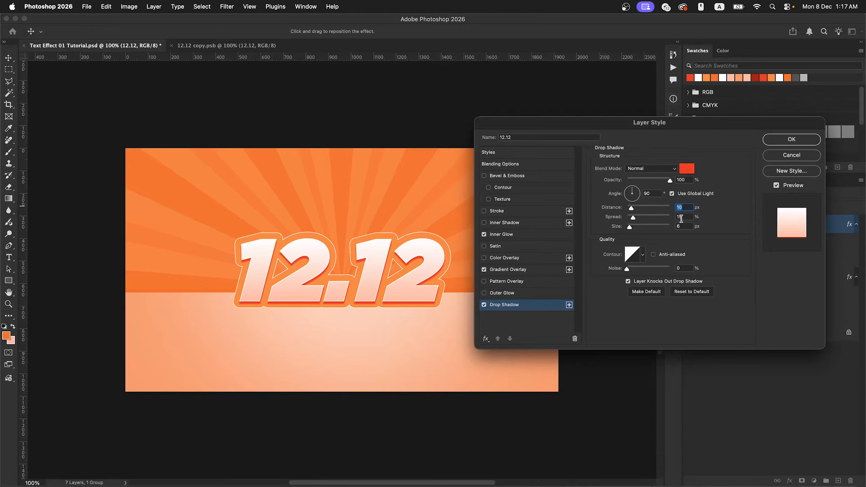
# Set the 12.12 layer's drop shadow spread to 16% and size to 20 px, and apply the style
pyautogui.doubleClick(683, 217)
pyautogui.moveTo(633, 220); pyautogui.dragTo(600, 224)
pyautogui.click(686, 226)
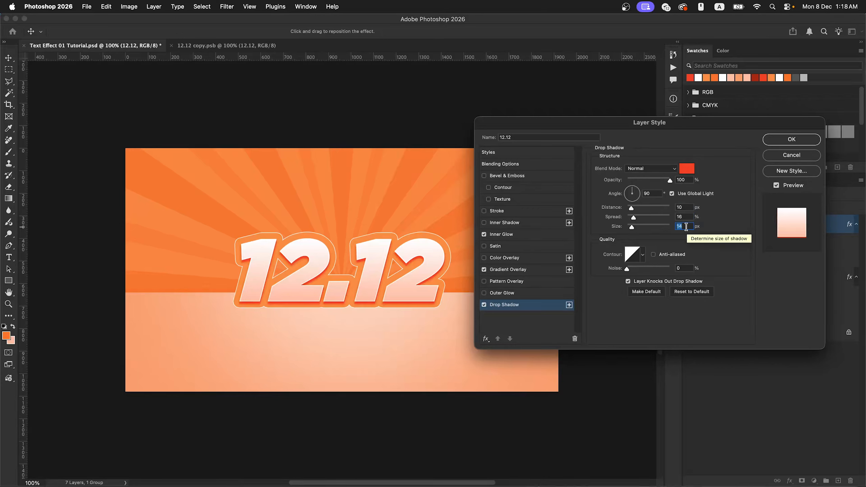
pyautogui.press('Up')
pyautogui.press('Up')
pyautogui.press('Up')
pyautogui.press('Up')
pyautogui.press('Up')
pyautogui.press('Up')
pyautogui.press('Up')
pyautogui.press('Up')
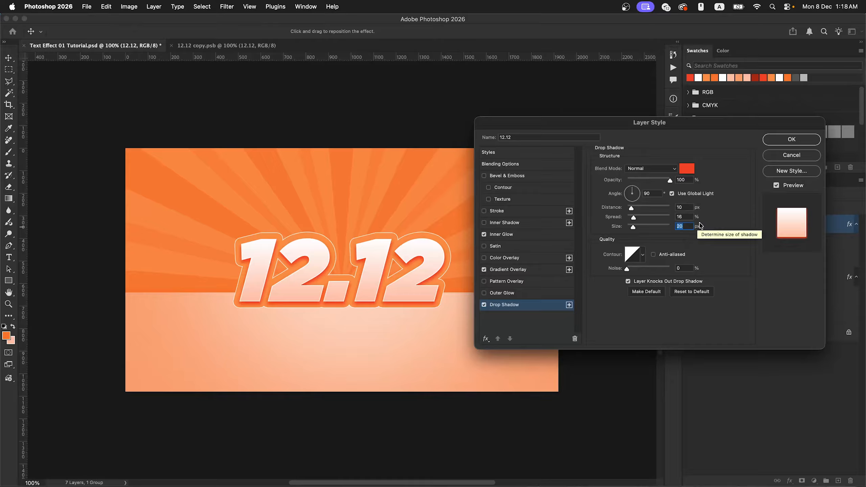
pyautogui.click(784, 140)
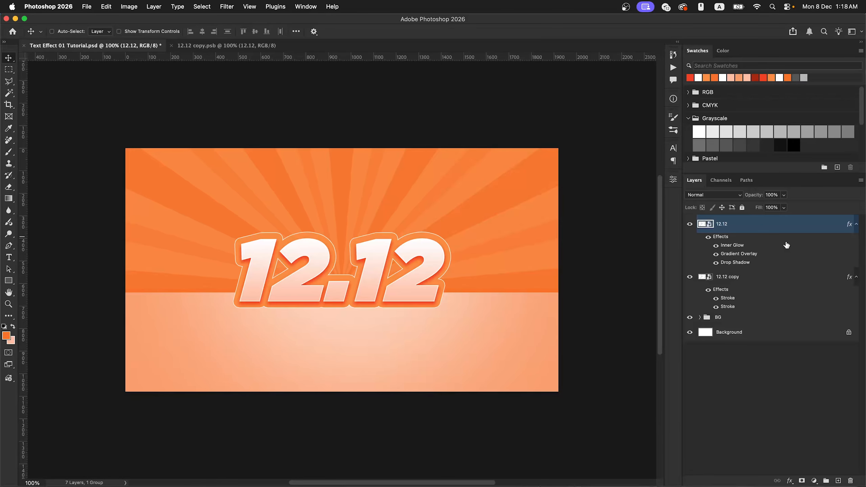
pyautogui.click(716, 317)
pyautogui.click(692, 283)
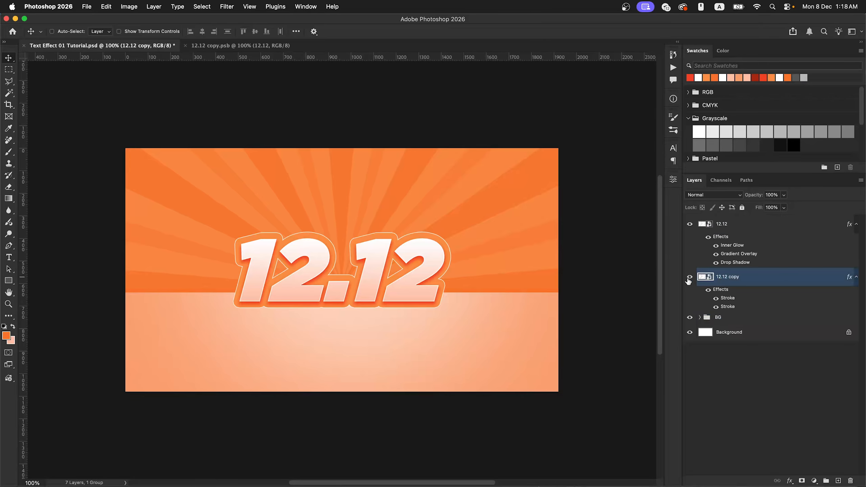
pyautogui.click(689, 277)
pyautogui.doubleClick(754, 280)
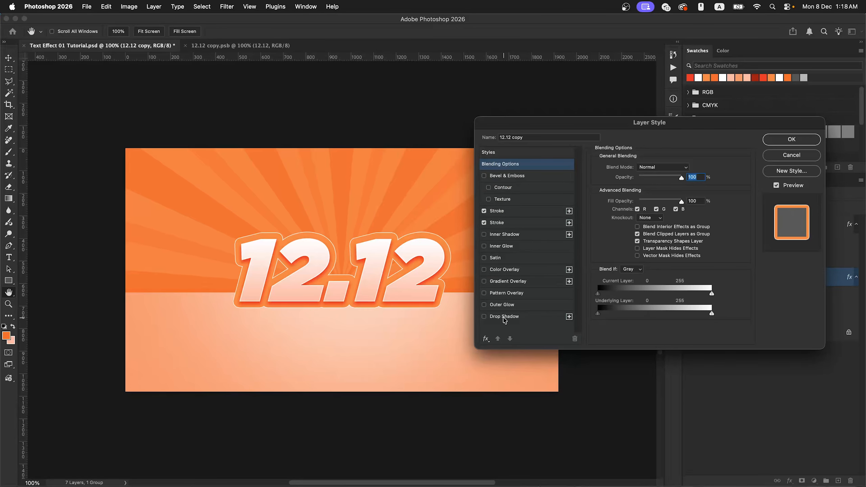
pyautogui.click(505, 317)
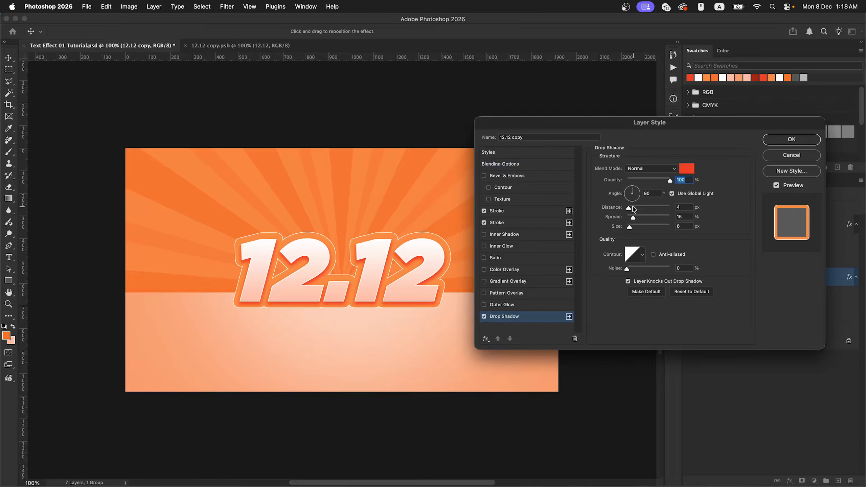
pyautogui.moveTo(633, 207); pyautogui.dragTo(643, 210)
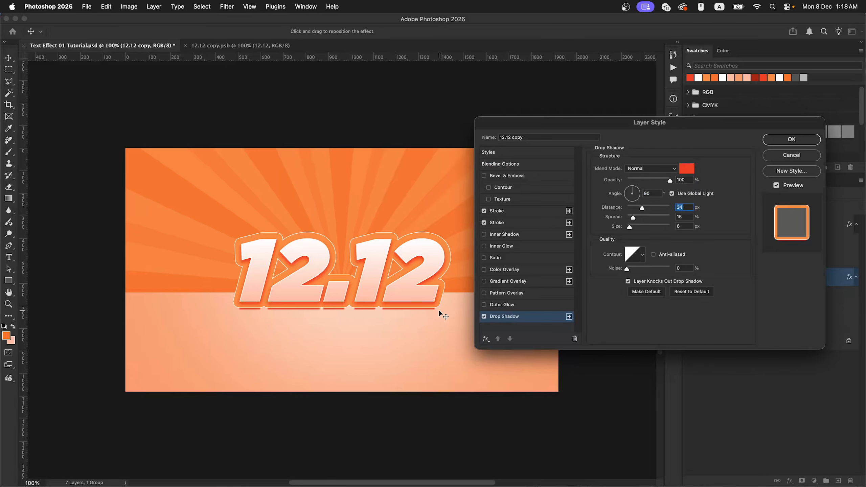
pyautogui.click(484, 317)
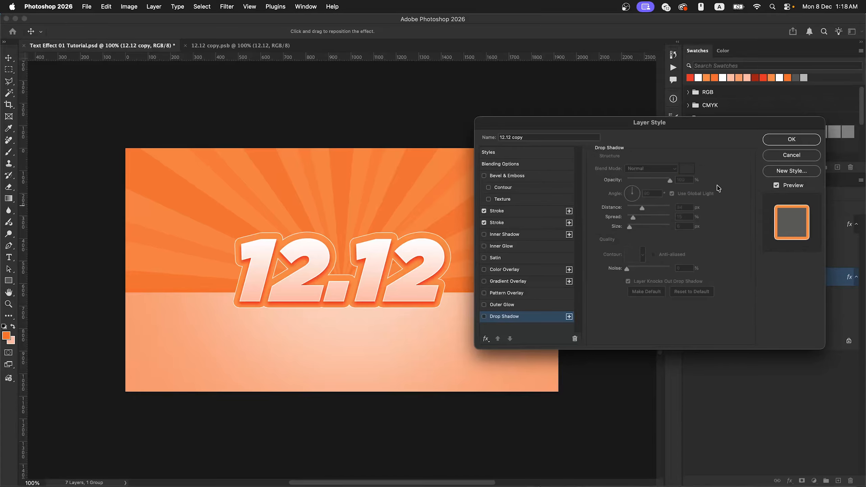
pyautogui.click(790, 139)
# Group the 12.12 and 12.12 copy layers and add a Drop Shadow to the group with a distance of 10 px
pyautogui.keyDown('shift'); pyautogui.click(725, 225); pyautogui.keyUp('shift')
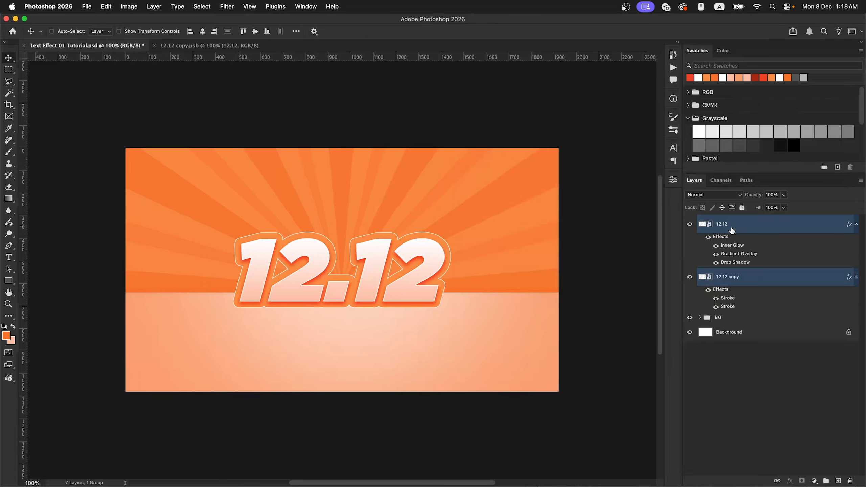
pyautogui.press('super+g')
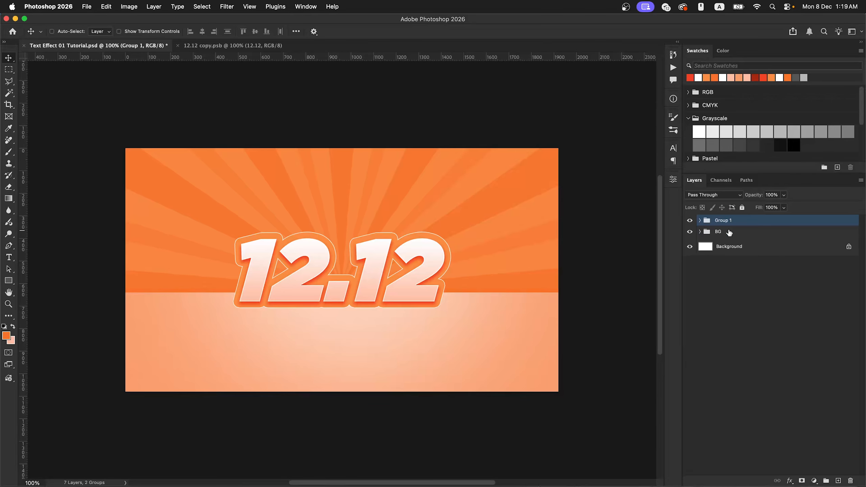
pyautogui.doubleClick(744, 222)
pyautogui.click(514, 316)
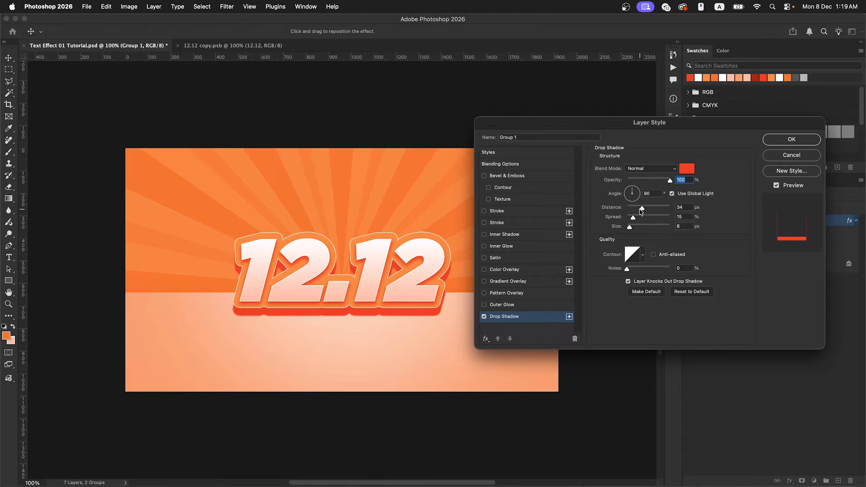
pyautogui.moveTo(641, 211); pyautogui.dragTo(631, 210)
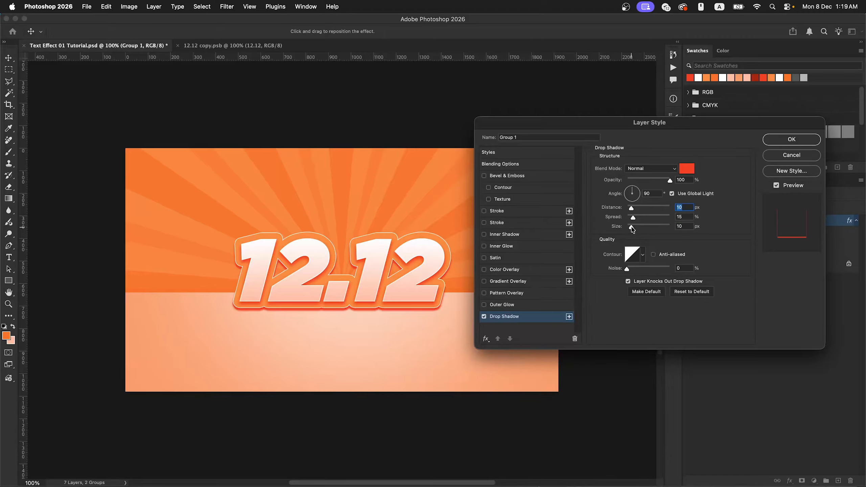
# Set the group's drop shadow color to dark red a32916, its opacity to 70% and its size to 21 px
pyautogui.click(687, 168)
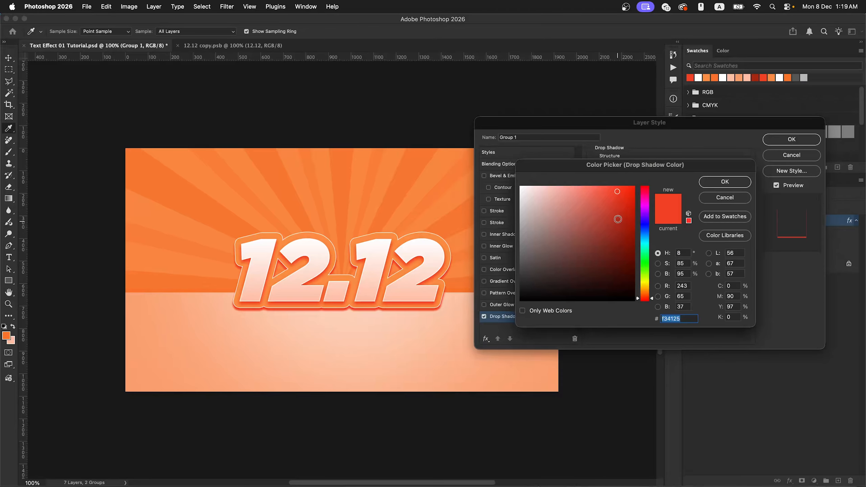
pyautogui.moveTo(618, 215); pyautogui.dragTo(619, 227)
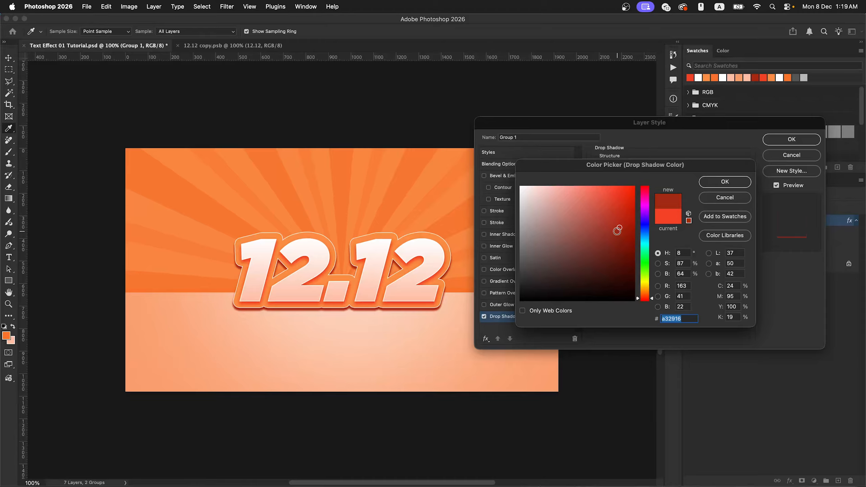
pyautogui.press('Return')
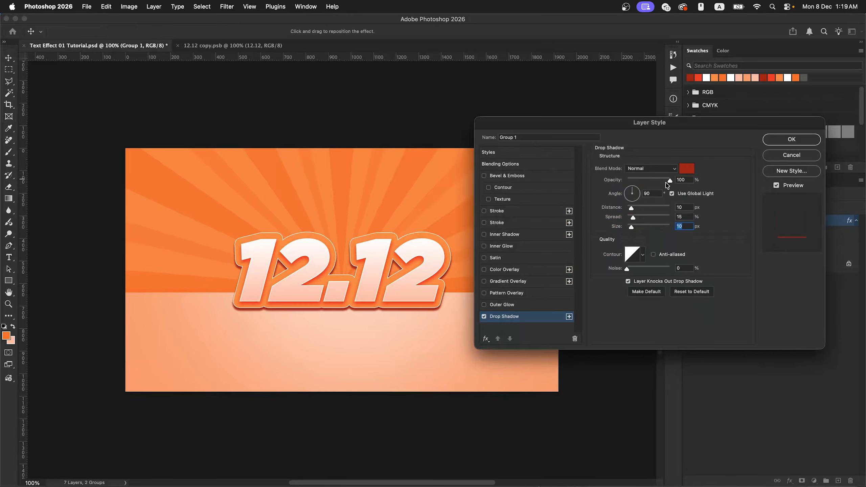
pyautogui.moveTo(667, 184); pyautogui.dragTo(656, 185)
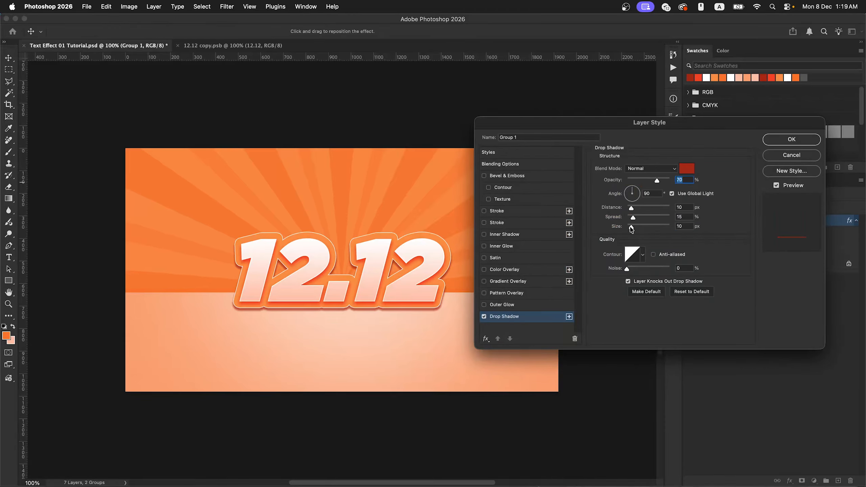
pyautogui.moveTo(631, 228); pyautogui.dragTo(634, 230)
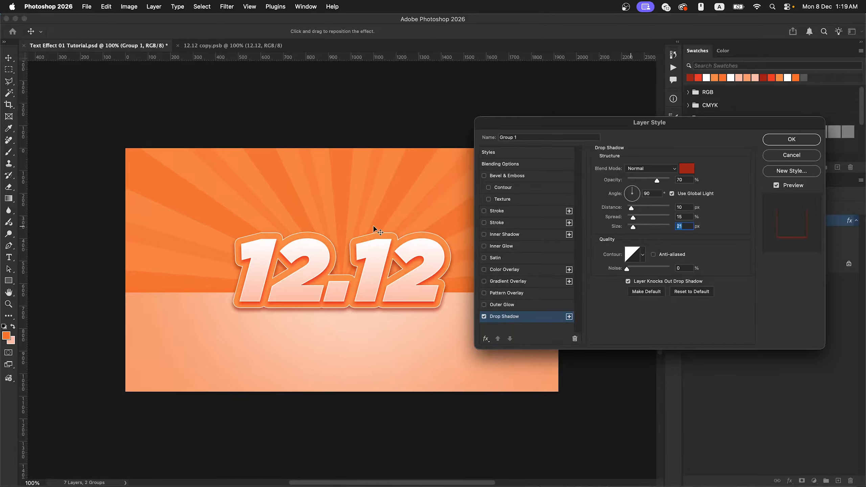
# Add a white Color Dodge Inner Glow to the group with a size of 16 px, and apply the style
pyautogui.click(493, 247)
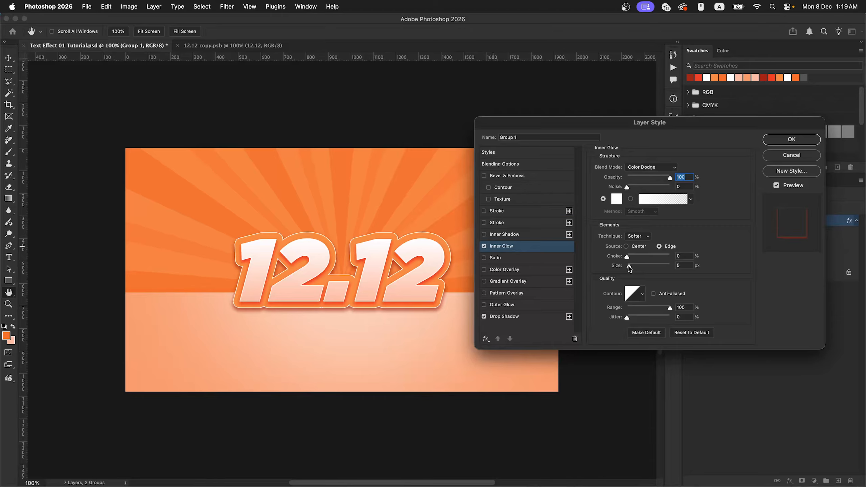
pyautogui.moveTo(629, 267); pyautogui.dragTo(632, 269)
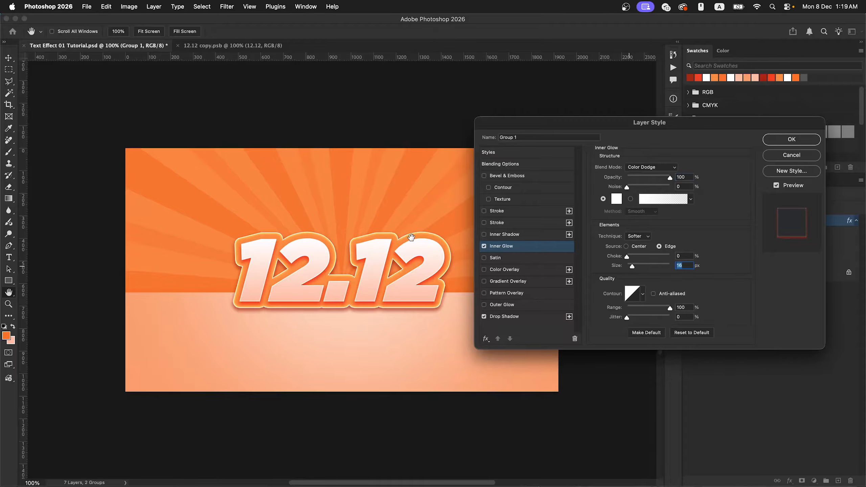
pyautogui.click(800, 143)
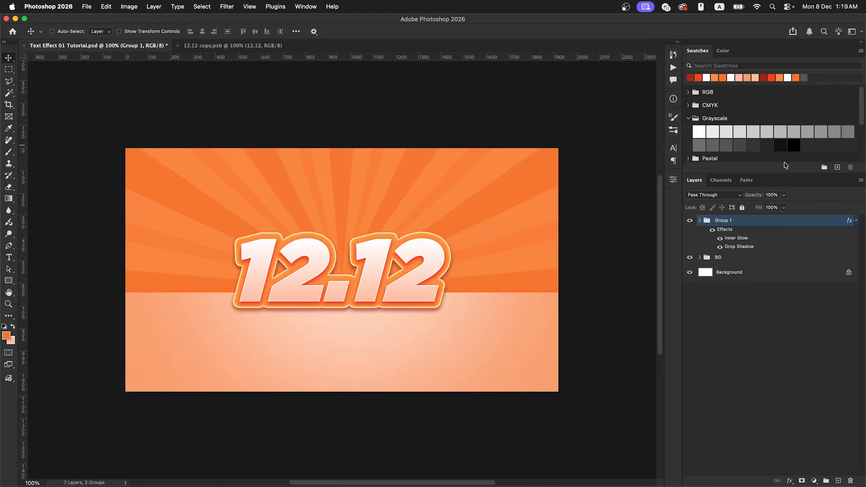
# Rename Group 1 as FX
pyautogui.doubleClick(725, 220)
pyautogui.write('FX')
pyautogui.press('Return')
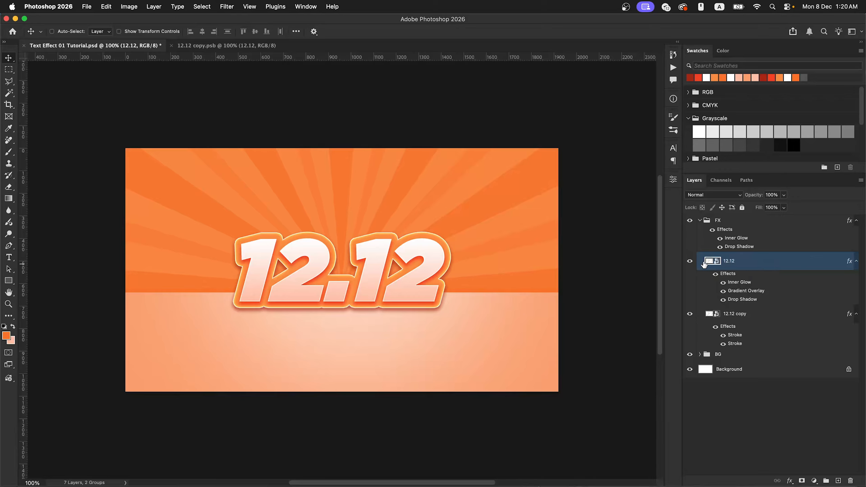
# Duplicate the 12.12 layer above the FX group and clear the duplicate's layer style
pyautogui.click(690, 262)
pyautogui.click(690, 262)
pyautogui.moveTo(735, 265); pyautogui.dragTo(722, 218)
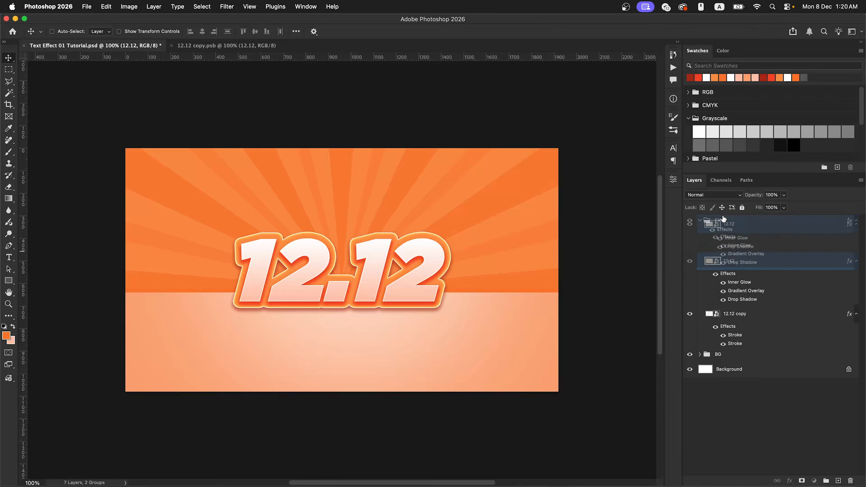
pyautogui.rightClick(736, 224)
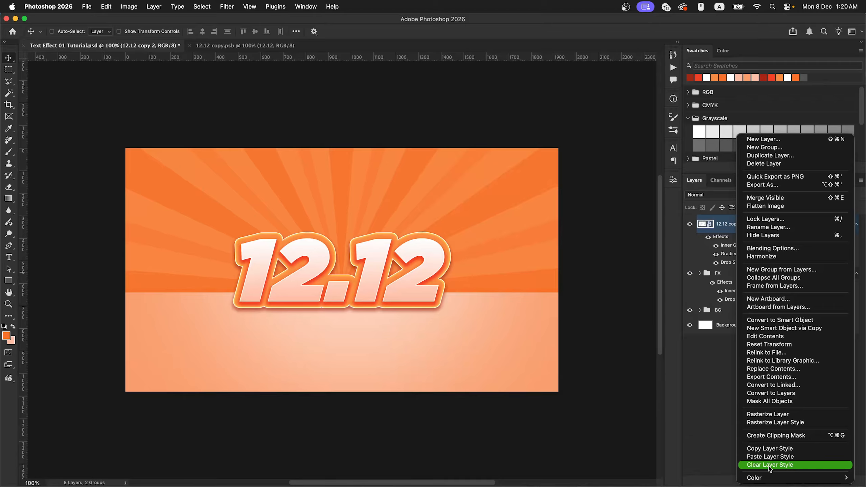
pyautogui.click(770, 465)
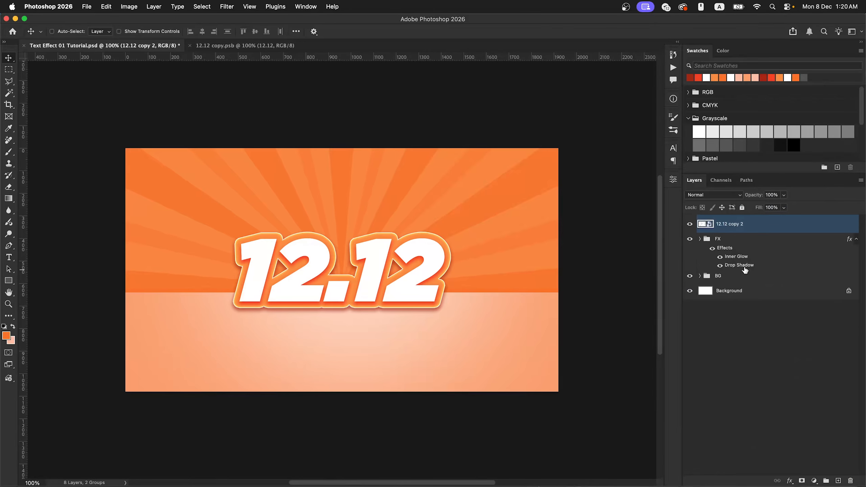
# Hide the duplicate 12.12 layer above the FX group and rename it Edit Here
pyautogui.click(689, 225)
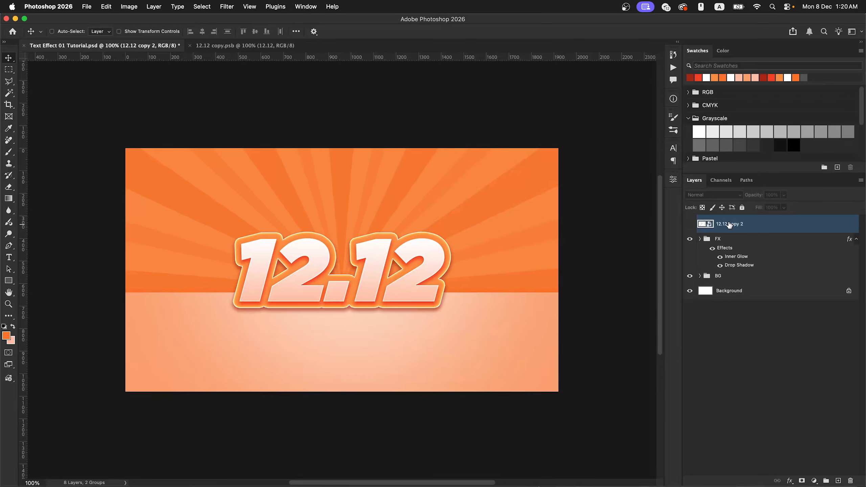
pyautogui.doubleClick(729, 224)
pyautogui.write('Edit Here')
pyautogui.press('Return')
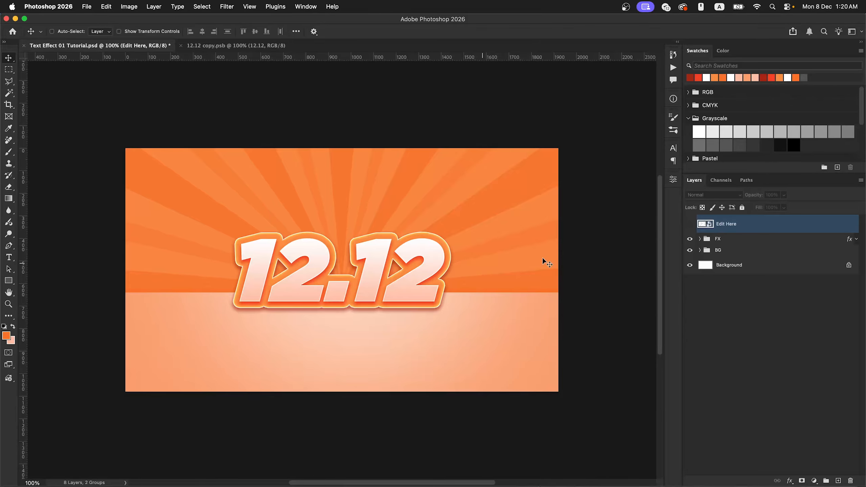
# Open the contents of the Edit Here smart object and replace its text with 2 FREE 1
pyautogui.doubleClick(702, 225)
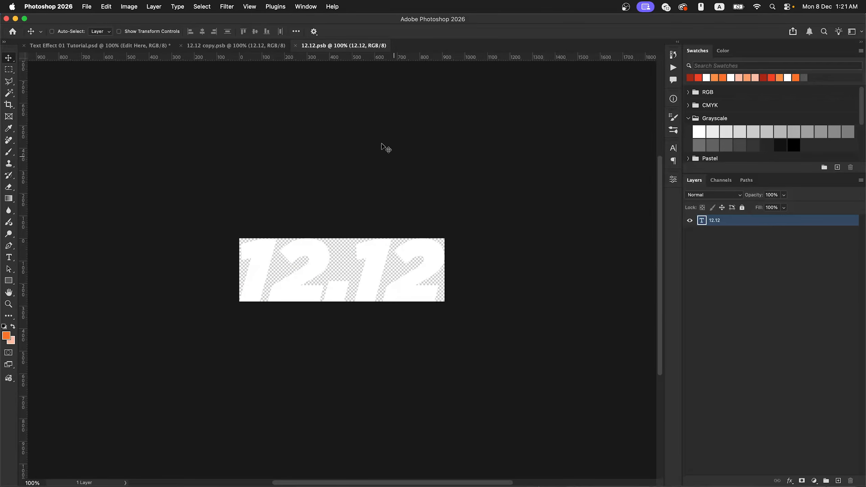
pyautogui.doubleClick(348, 271)
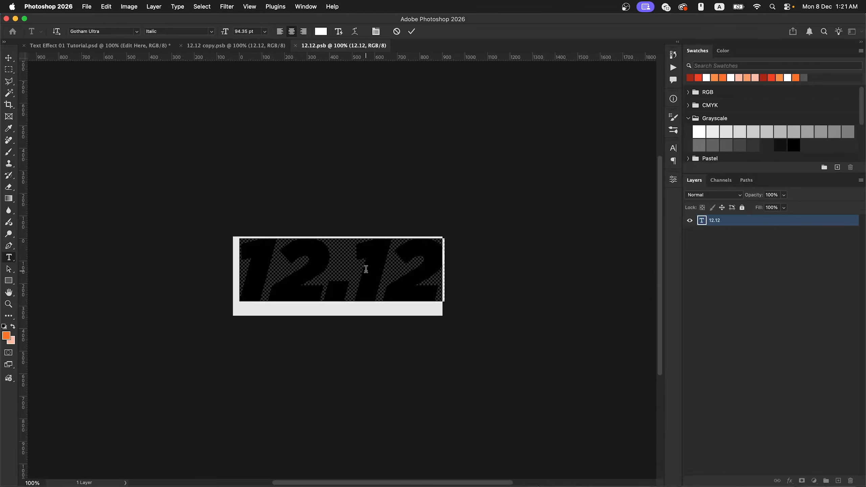
pyautogui.click(375, 264)
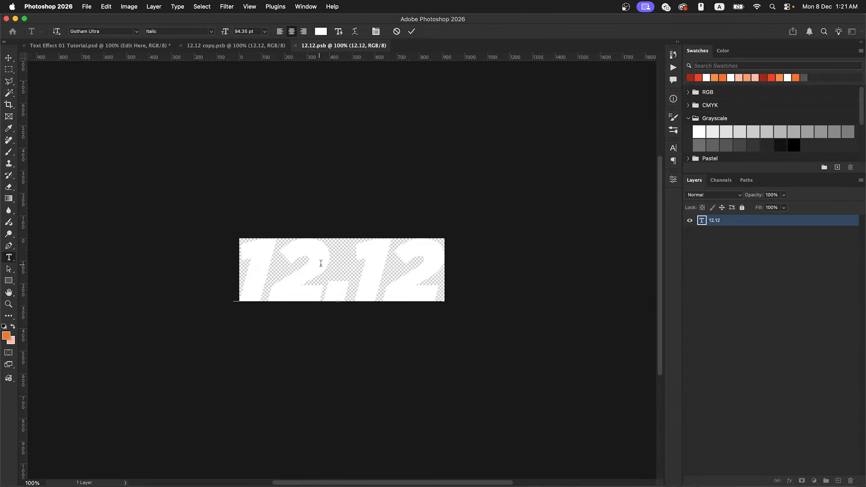
pyautogui.doubleClick(278, 262)
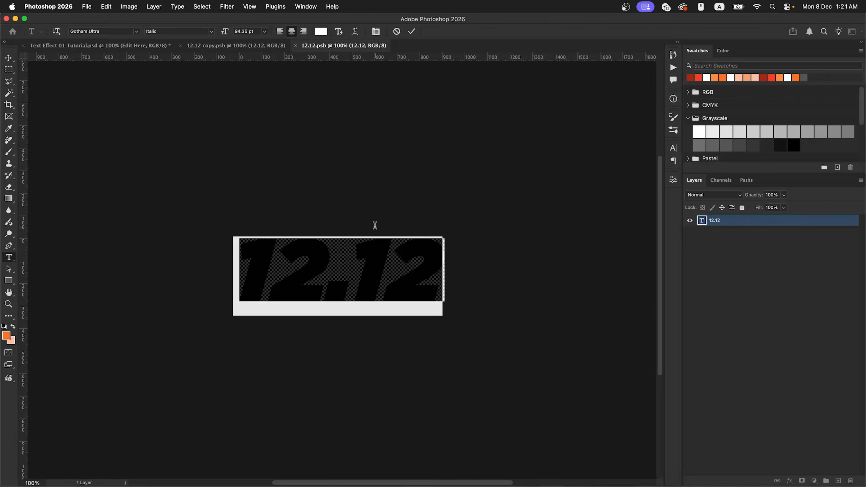
pyautogui.write('2 FREE 1')
pyautogui.hotkey('ctrl', 'Return')
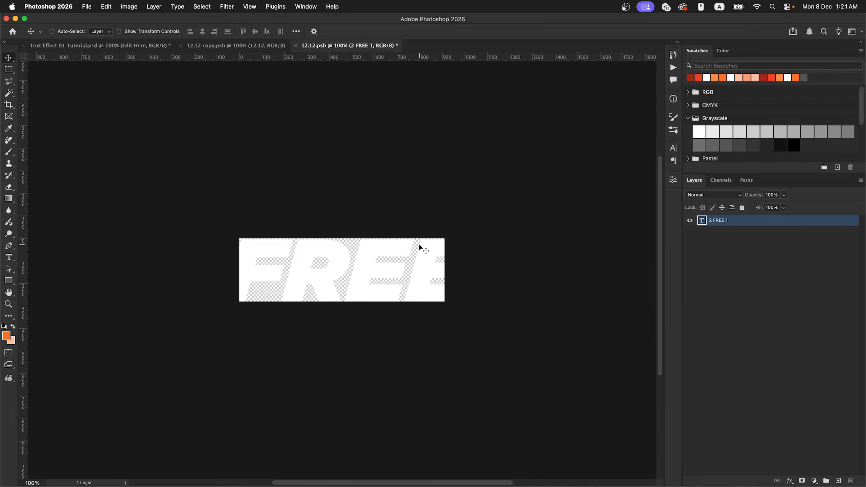
# Enlarge the smart object's canvas around the 2 FREE 1 text with the Crop tool, save it and return to the main document
pyautogui.press('c')
pyautogui.moveTo(443, 239); pyautogui.dragTo(560, 192)
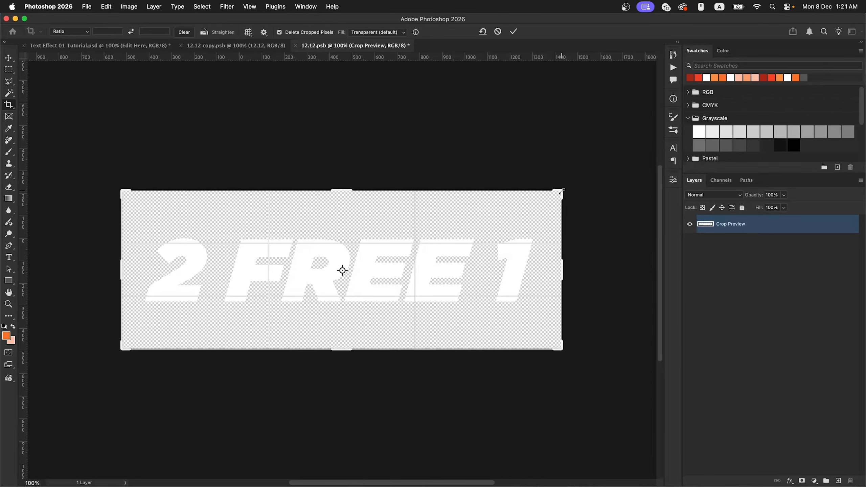
pyautogui.click(513, 31)
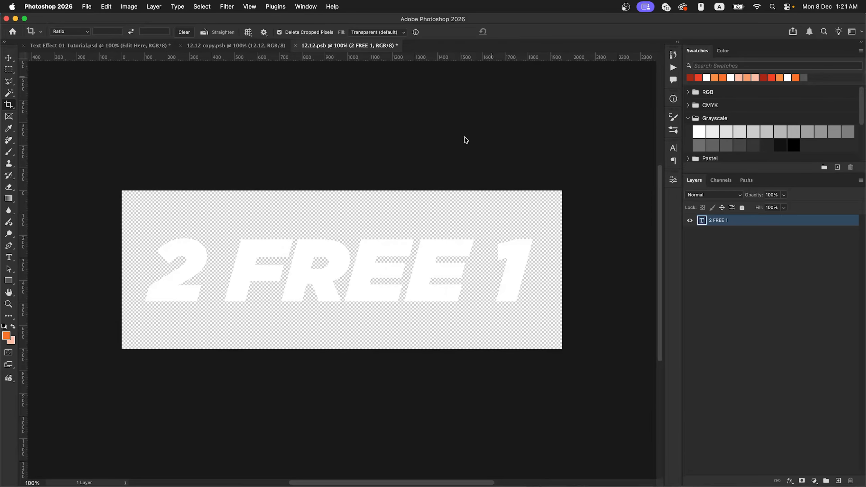
pyautogui.press('v')
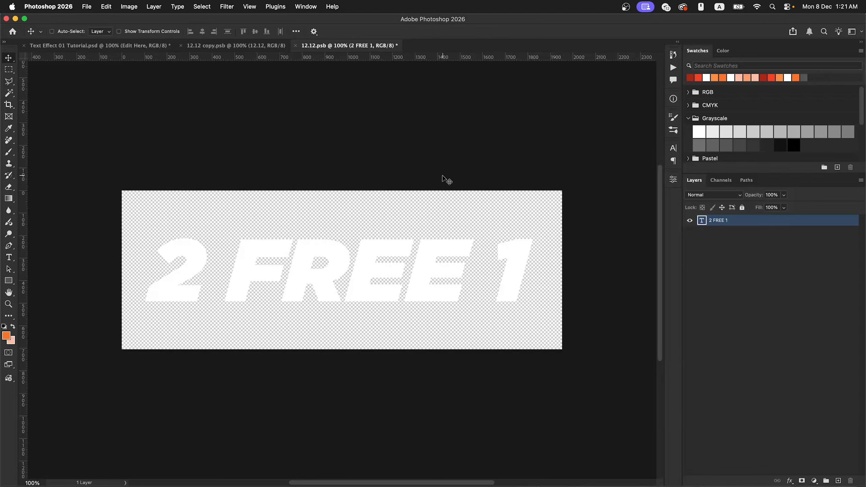
pyautogui.press('super+s')
pyautogui.click(150, 48)
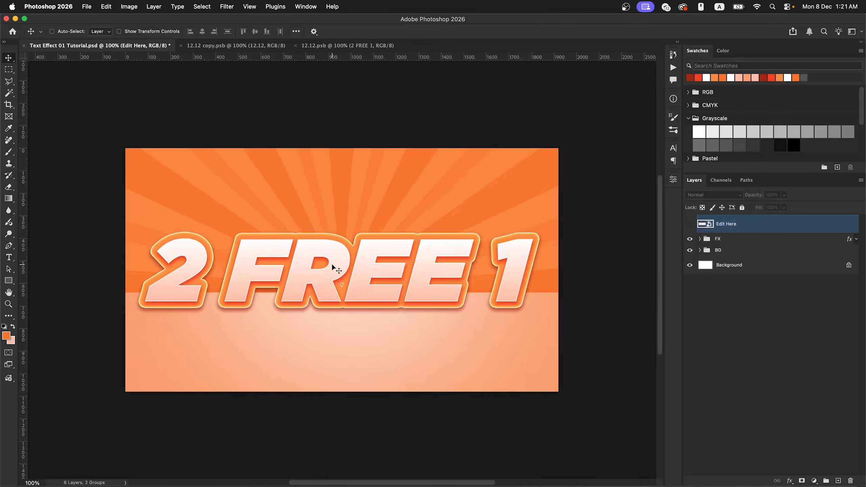
# Reopen the Edit Here smart object, change its text to 2$, save it and return to the main document
pyautogui.doubleClick(703, 225)
pyautogui.doubleClick(439, 258)
pyautogui.tripleClick(400, 268)
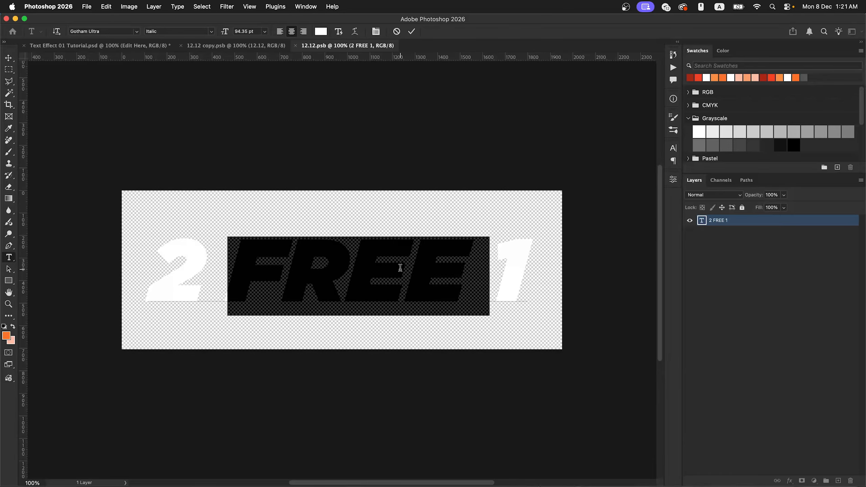
pyautogui.write('200')
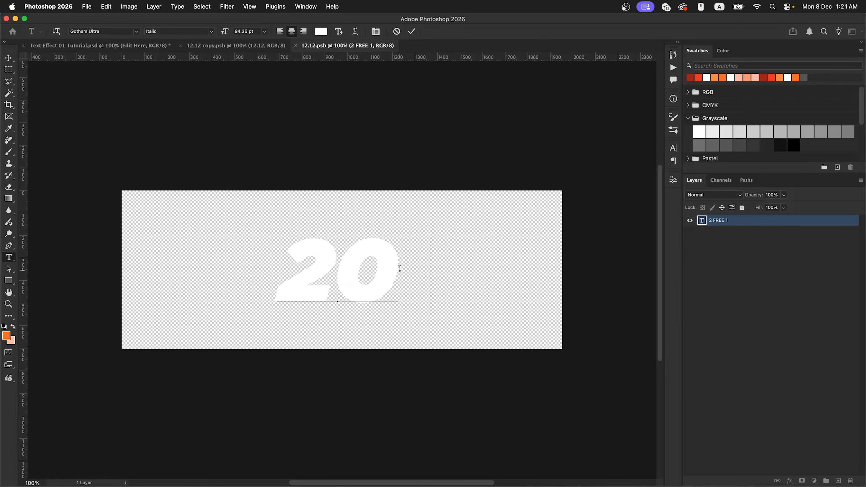
pyautogui.press('BackSpace')
pyautogui.press('BackSpace')
pyautogui.write('$')
pyautogui.press('super+Return')
pyautogui.press('super+s')
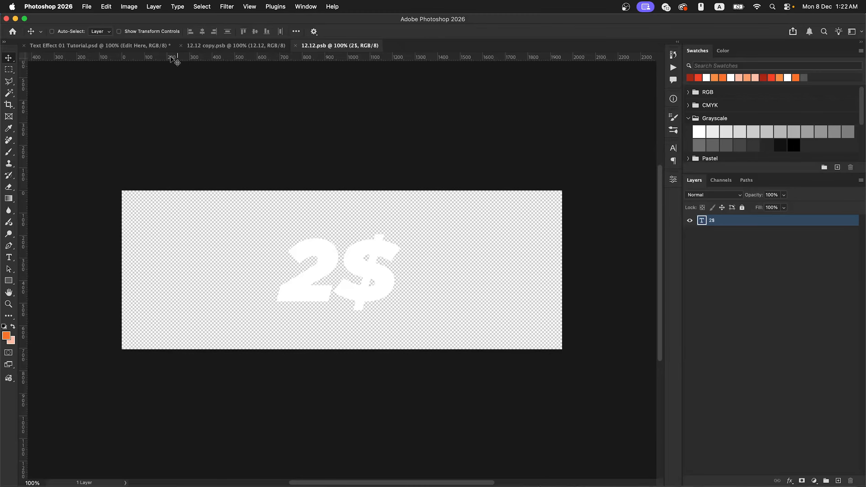
pyautogui.click(133, 46)
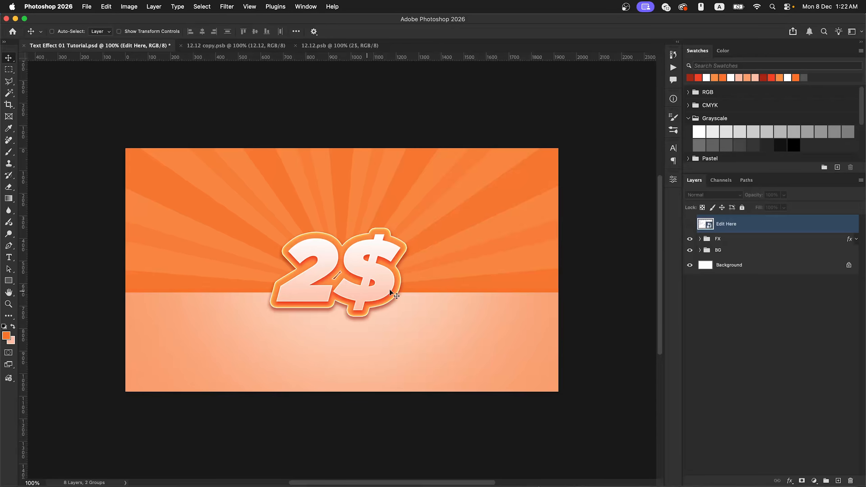
# Undo the last two smart object updates in the main document
pyautogui.press('super+z')
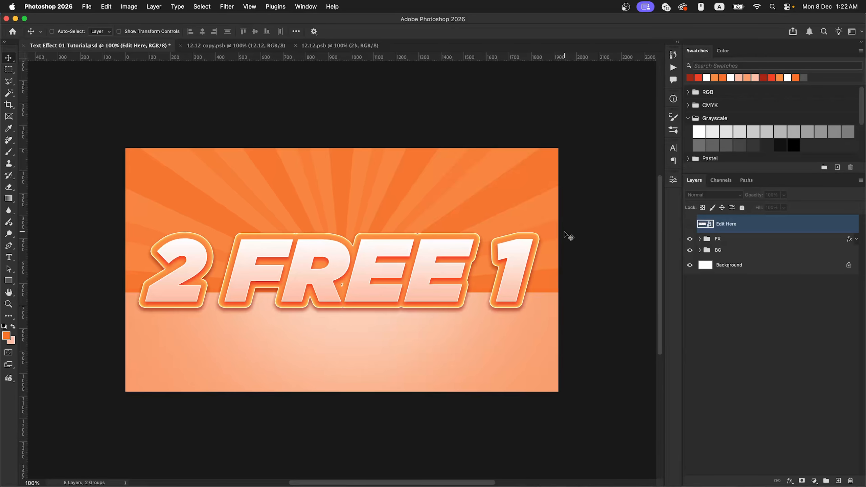
pyautogui.press('super+z')
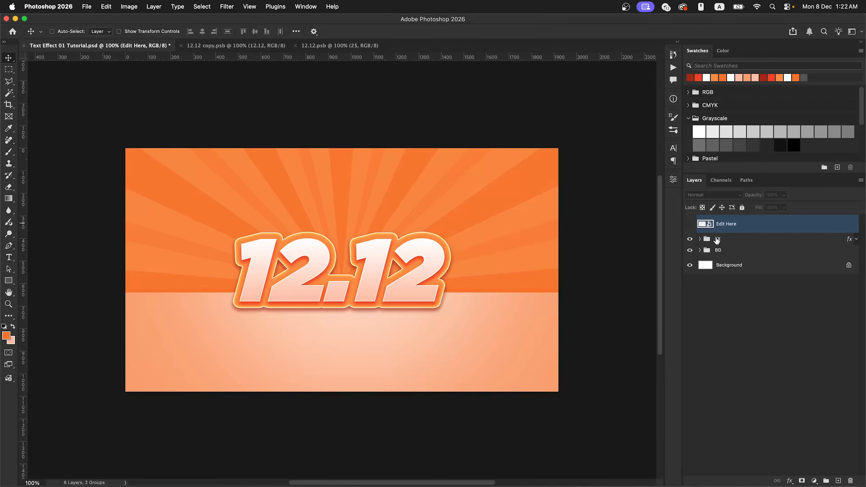
# Toggle the FX group's visibility off and on to compare the artwork with and without the text effect
pyautogui.click(717, 239)
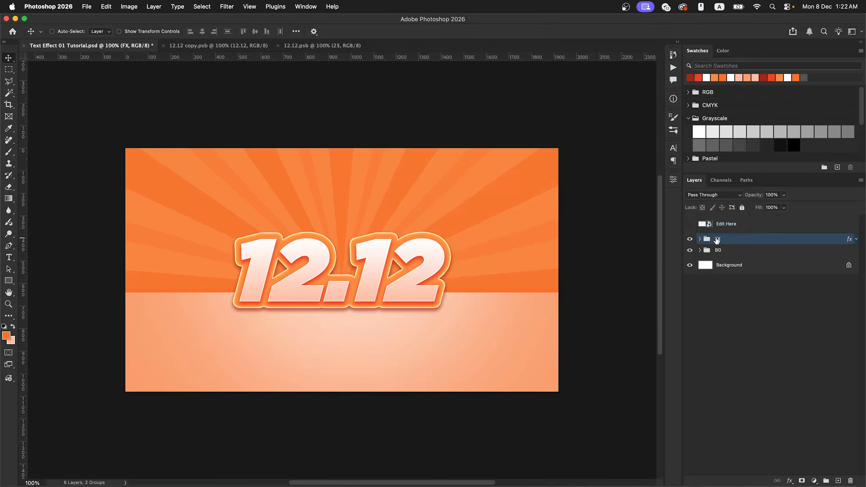
pyautogui.click(690, 239)
pyautogui.click(690, 239)
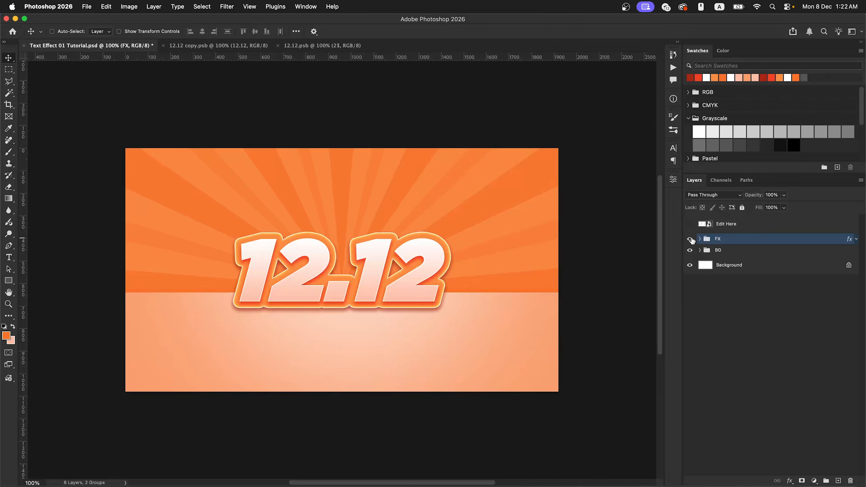